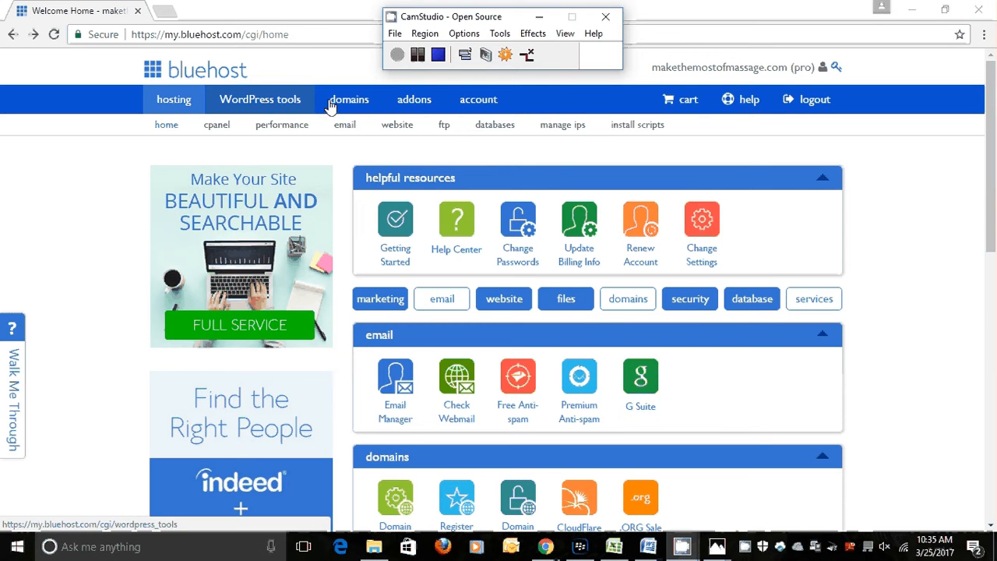
{"action": "left_click", "coordinate": [248, 101]}
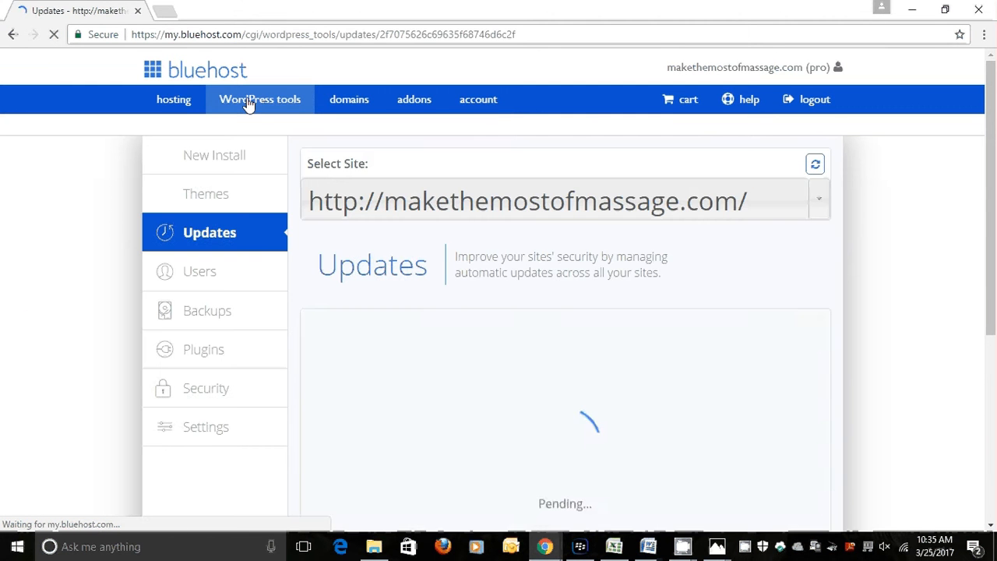
{"action": "left_click", "coordinate": [230, 162]}
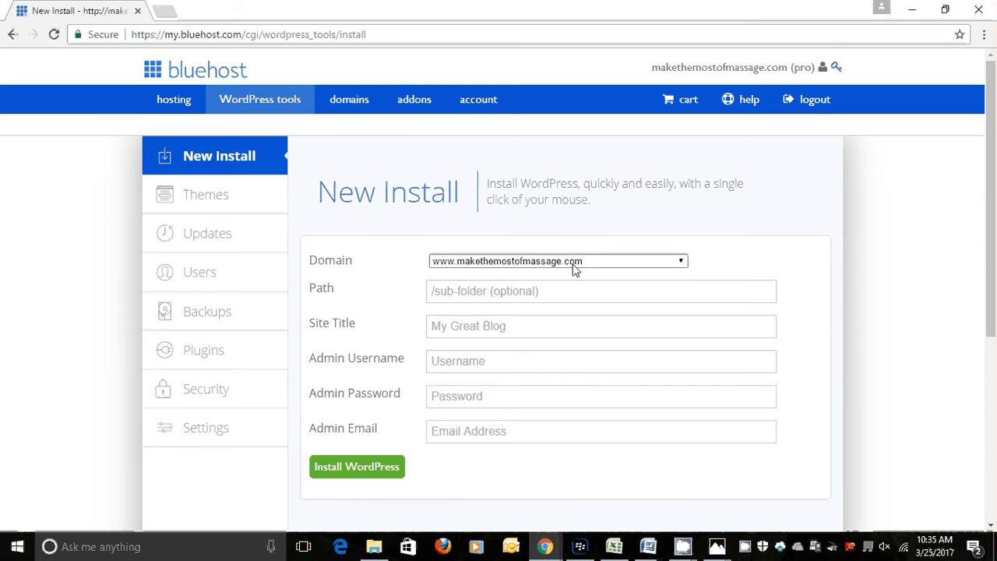
{"action": "left_click", "coordinate": [683, 265]}
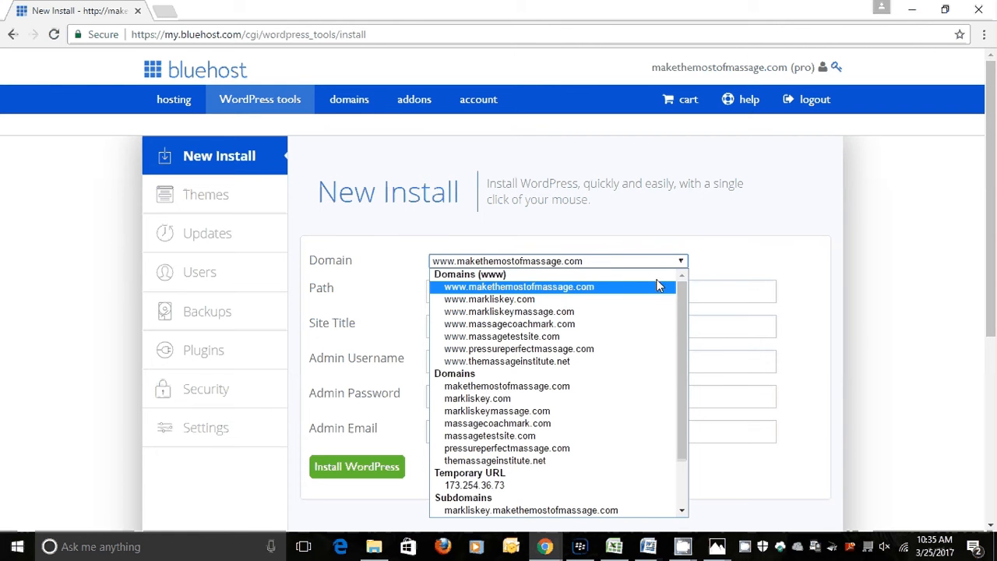
{"action": "left_click", "coordinate": [547, 326]}
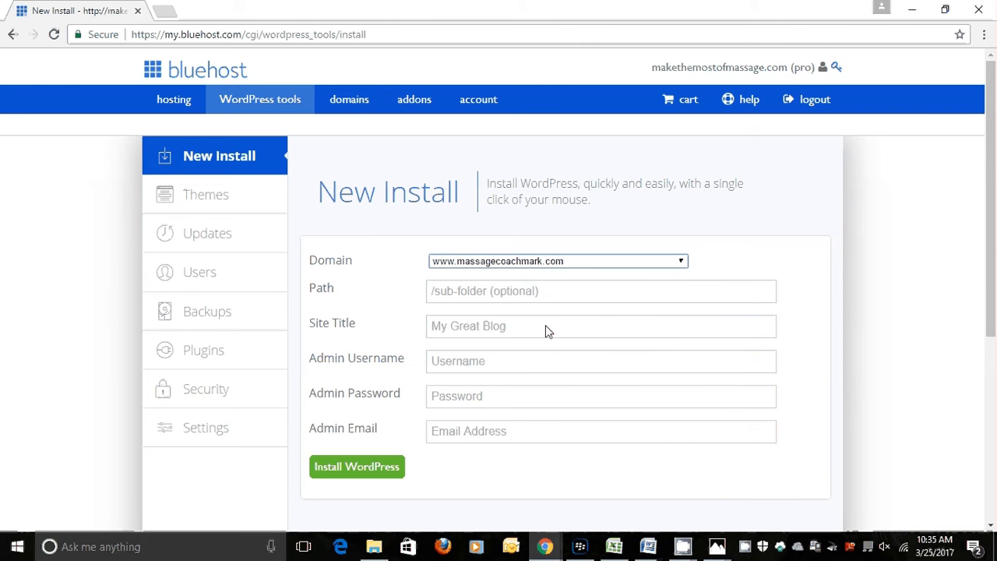
Enter the site title Massage Coach Mark, fill in the admin username, password and email, and install WordPress
{"action": "left_click", "coordinate": [452, 331]}
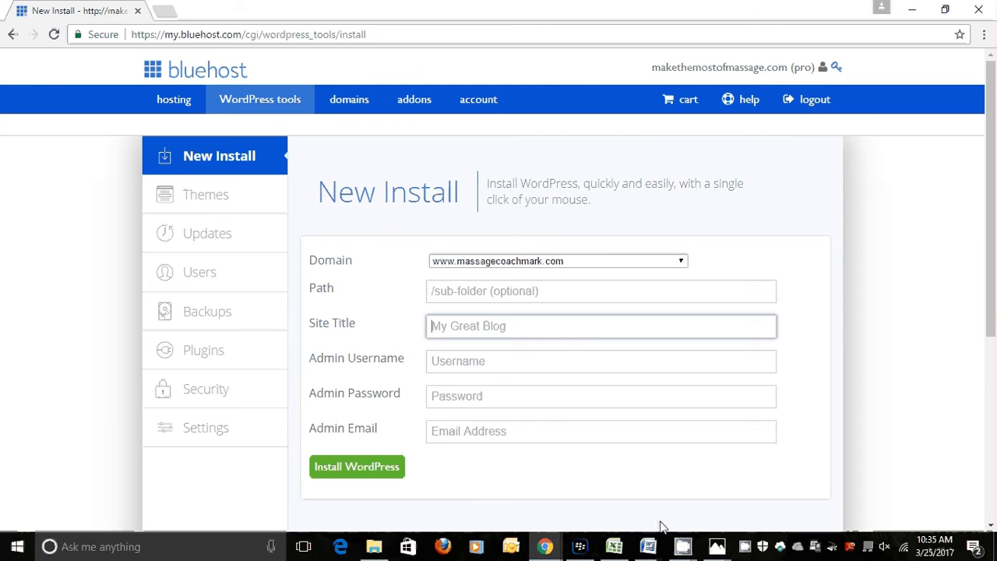
{"action": "left_click", "coordinate": [683, 551]}
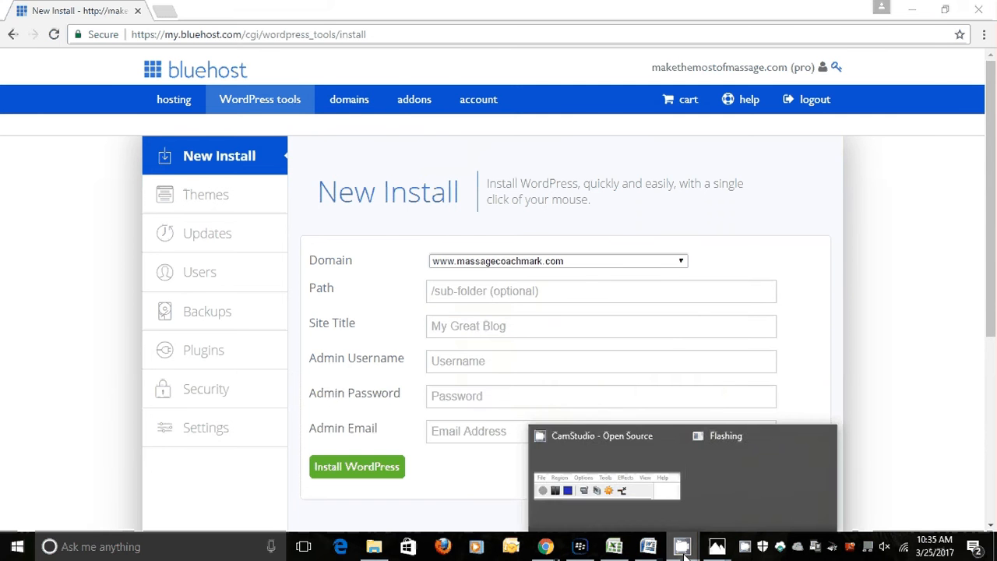
{"action": "mouse_move", "coordinate": [650, 494]}
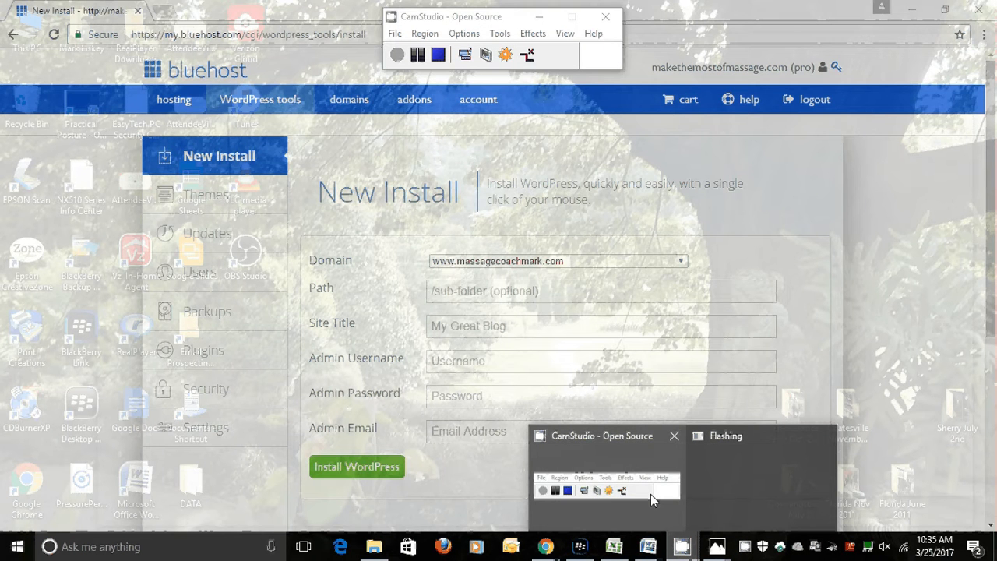
{"action": "left_click", "coordinate": [651, 494]}
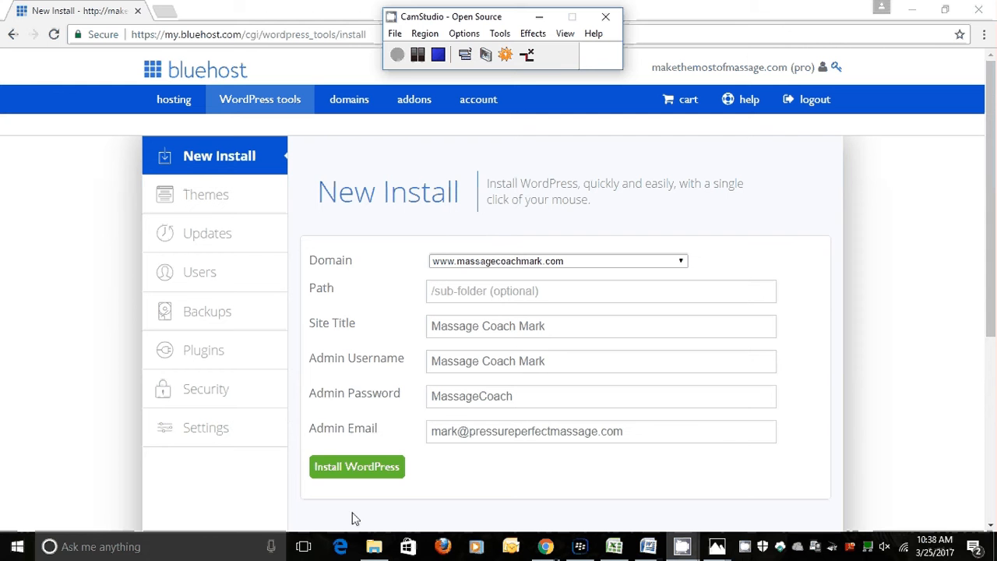
{"action": "left_click", "coordinate": [358, 468]}
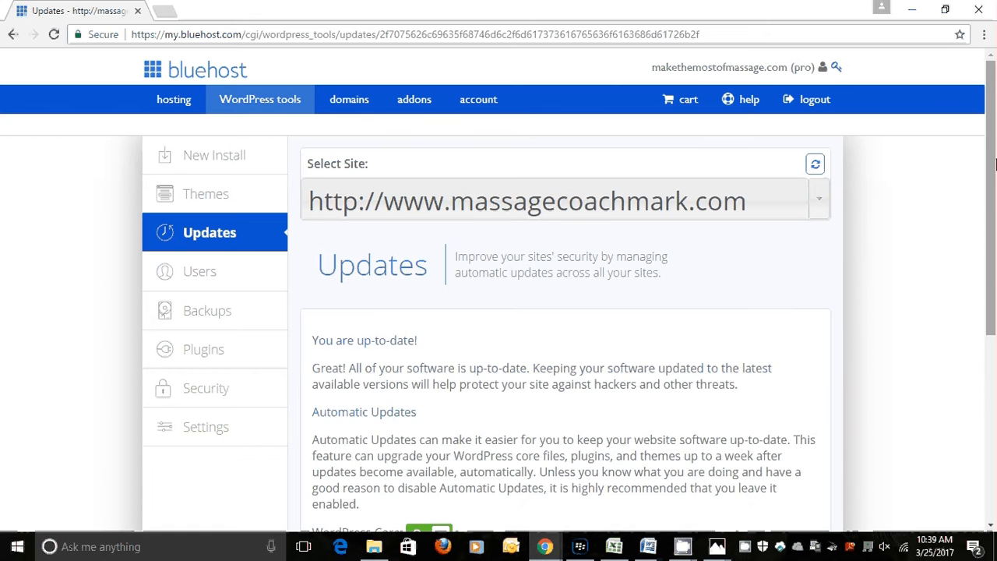
{"action": "left_click_drag", "start_coordinate": [996, 148], "coordinate": [988, 186]}
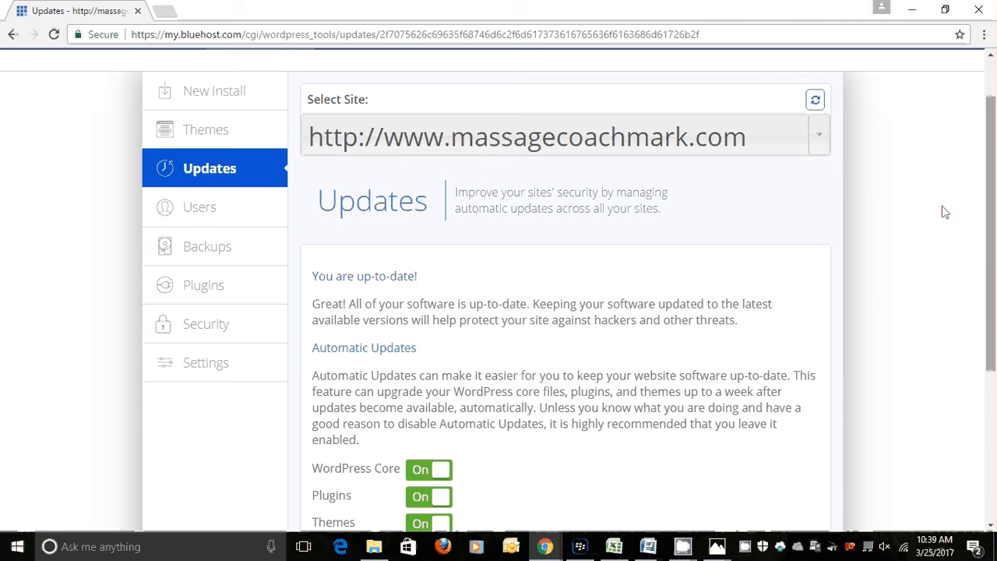
{"action": "mouse_move", "coordinate": [683, 552]}
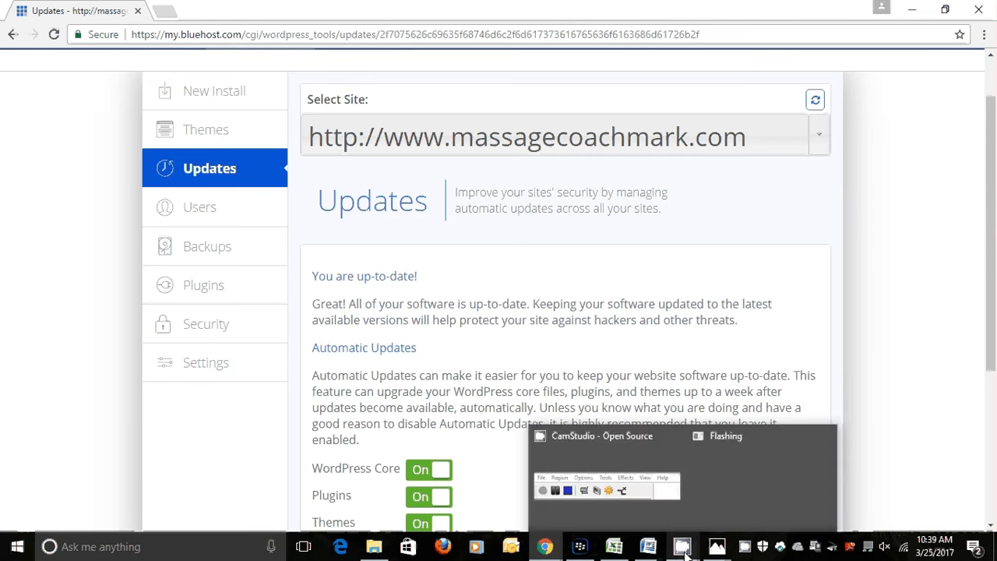
{"action": "left_click", "coordinate": [666, 528]}
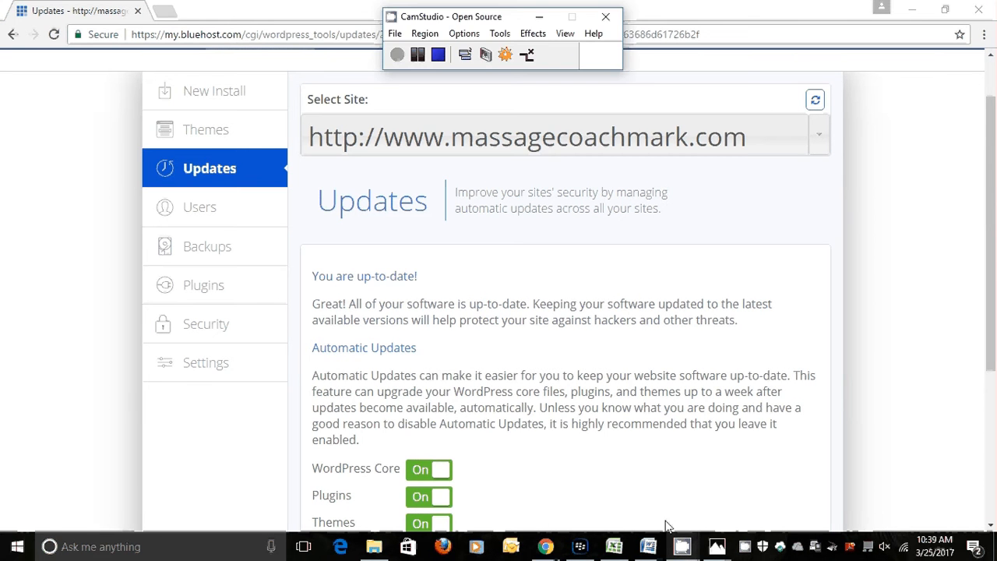
{"action": "left_click", "coordinate": [418, 55]}
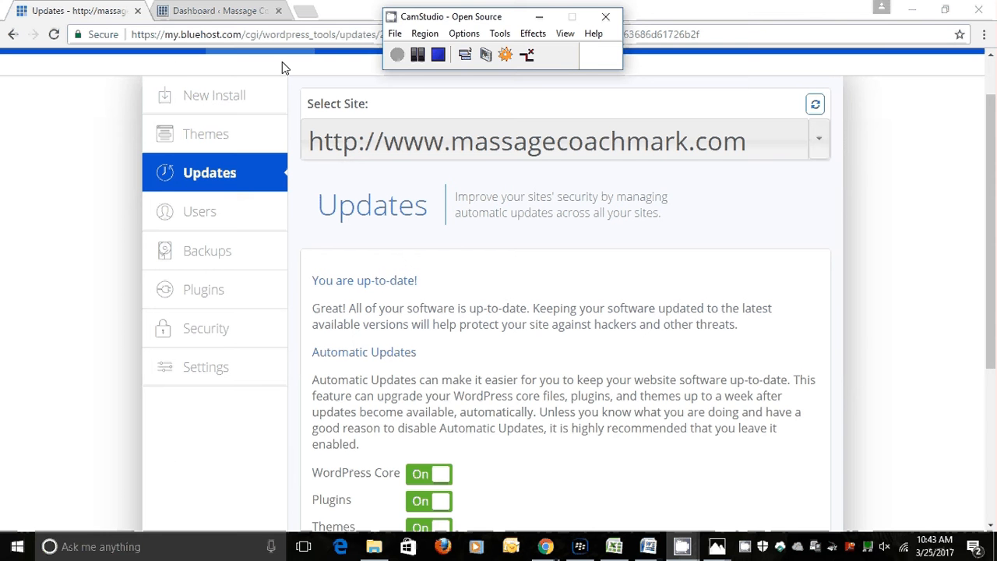
Log in to the new WordPress site as its administrator from the site's user list and start a new post
{"action": "left_click", "coordinate": [201, 212]}
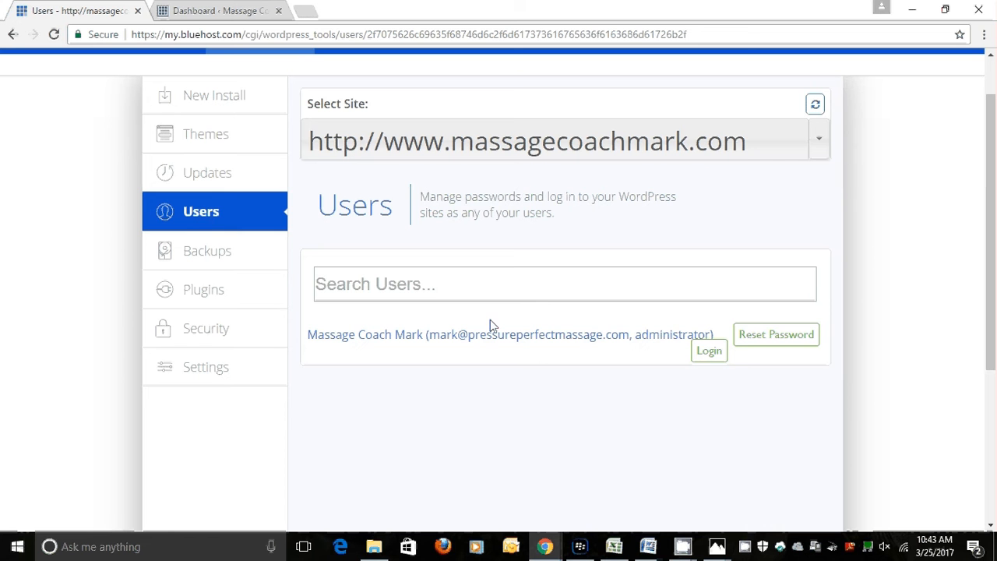
{"action": "left_click", "coordinate": [709, 351]}
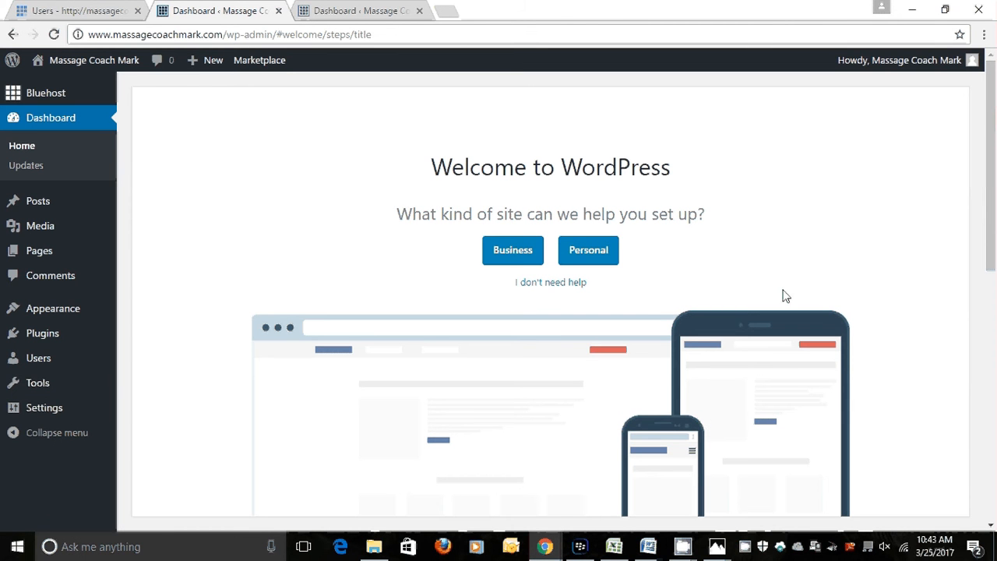
{"action": "left_click", "coordinate": [685, 548]}
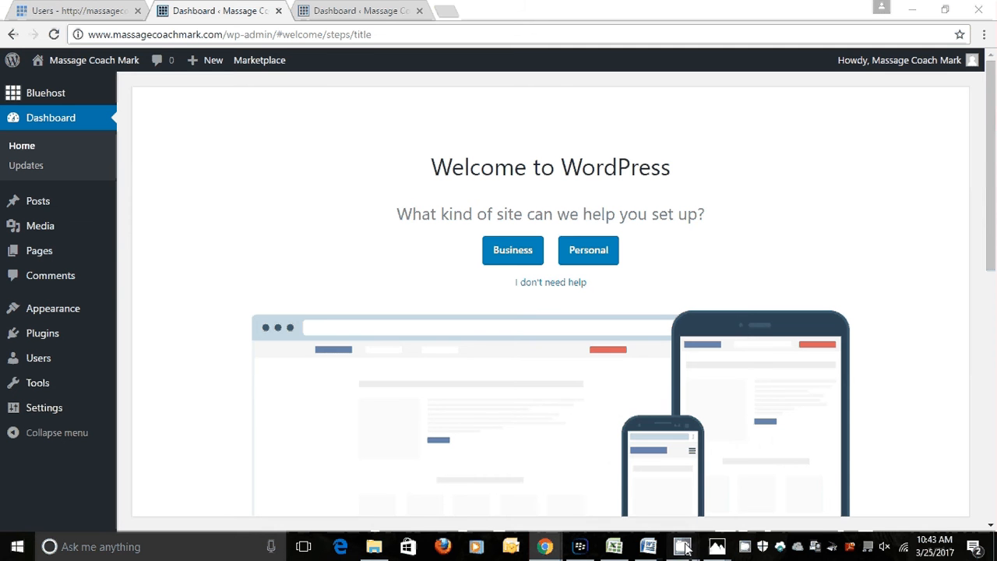
{"action": "left_click", "coordinate": [568, 490]}
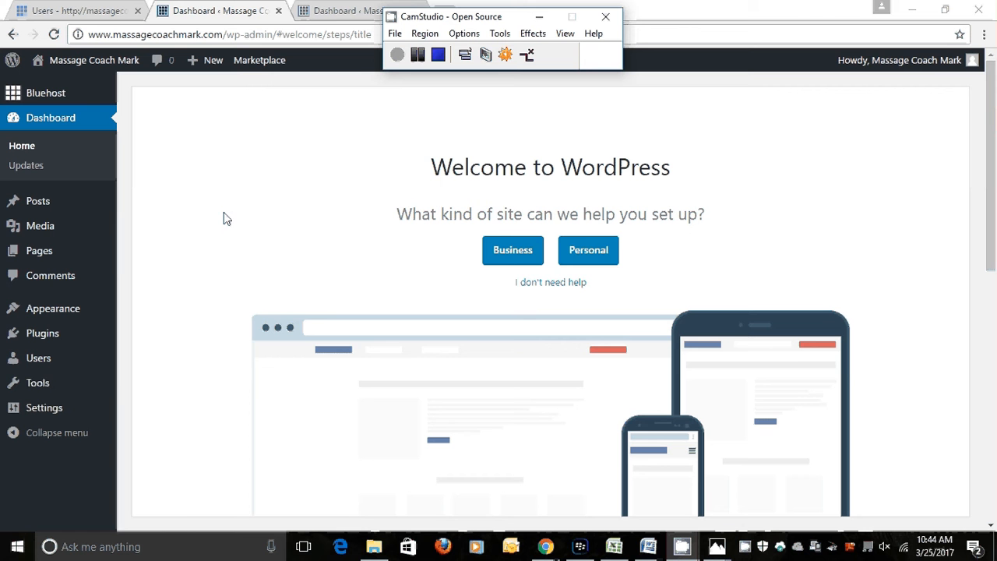
{"action": "mouse_move", "coordinate": [41, 206]}
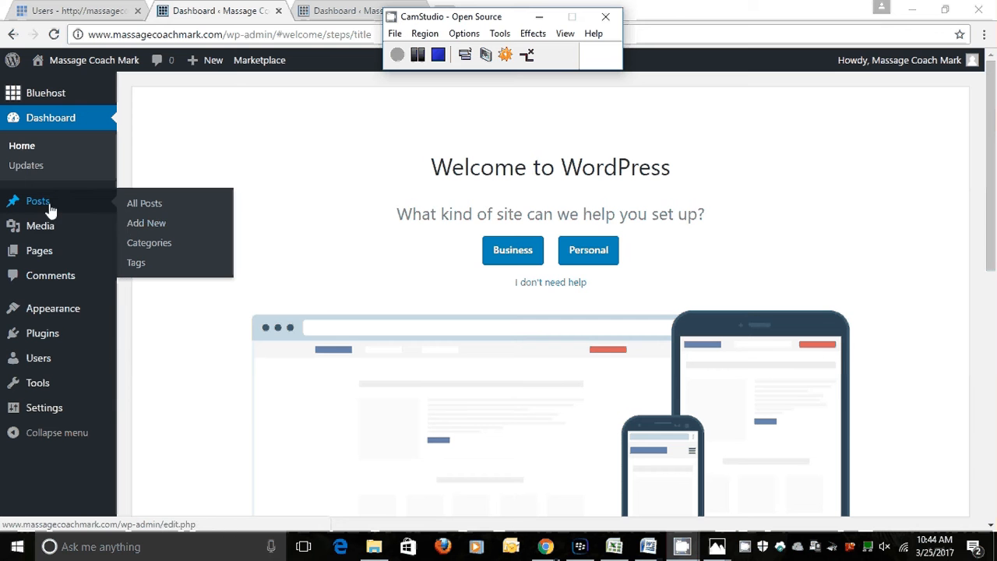
{"action": "left_click", "coordinate": [146, 224]}
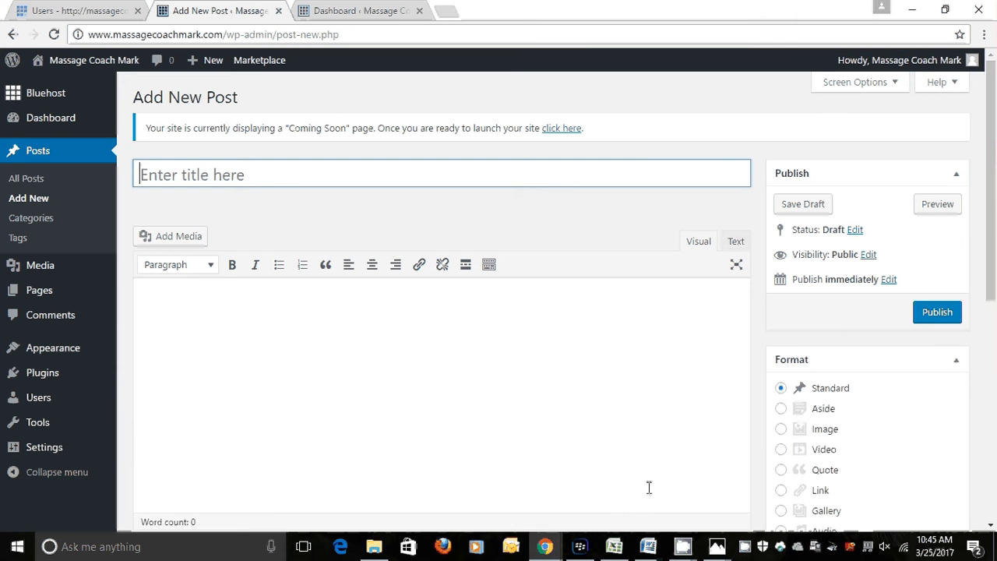
Switch to the Word document Blog 35 real deal and copy its selected article text
{"action": "left_click", "coordinate": [647, 553]}
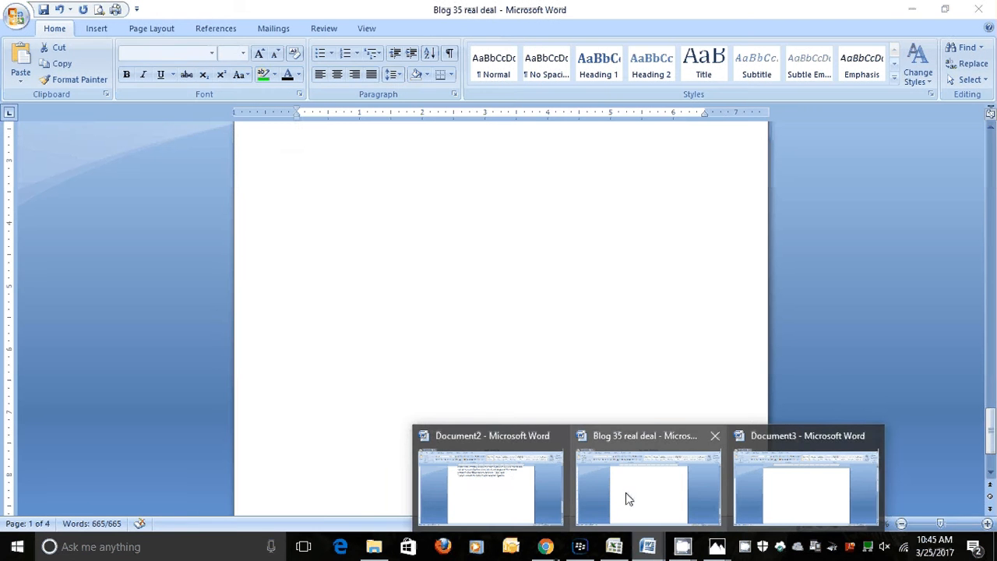
{"action": "left_click", "coordinate": [630, 498]}
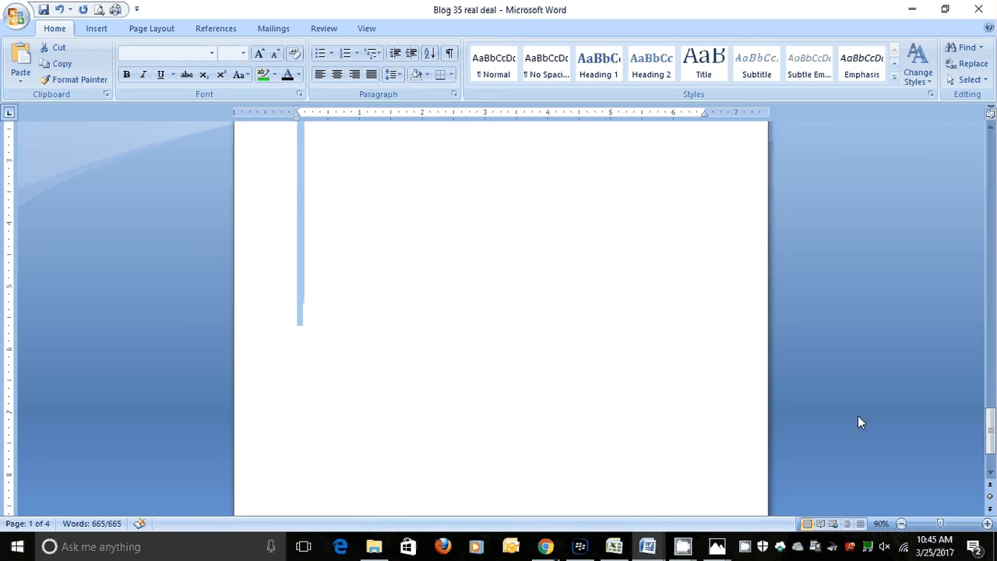
{"action": "left_click_drag", "start_coordinate": [991, 421], "coordinate": [990, 247]}
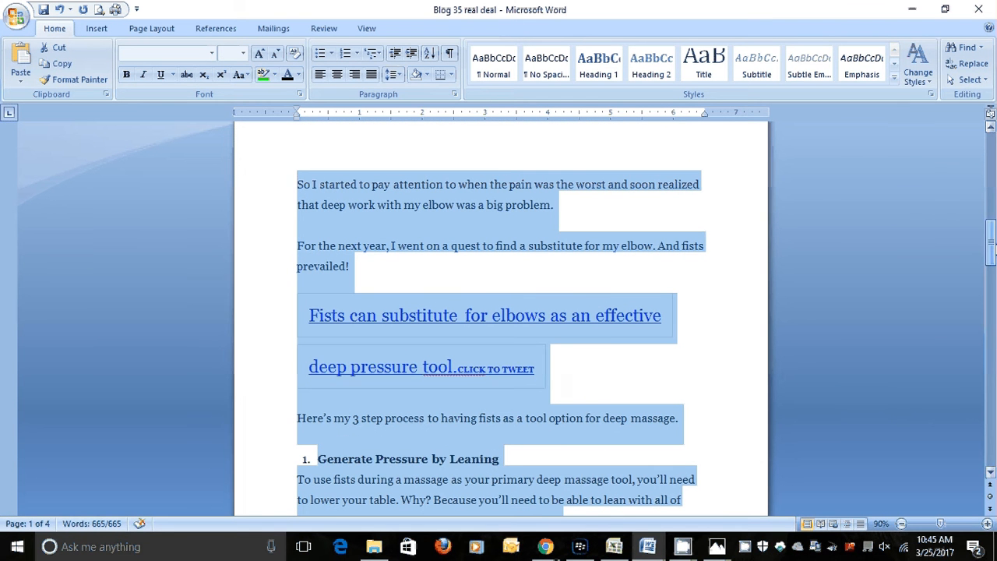
{"action": "right_click", "coordinate": [455, 209]}
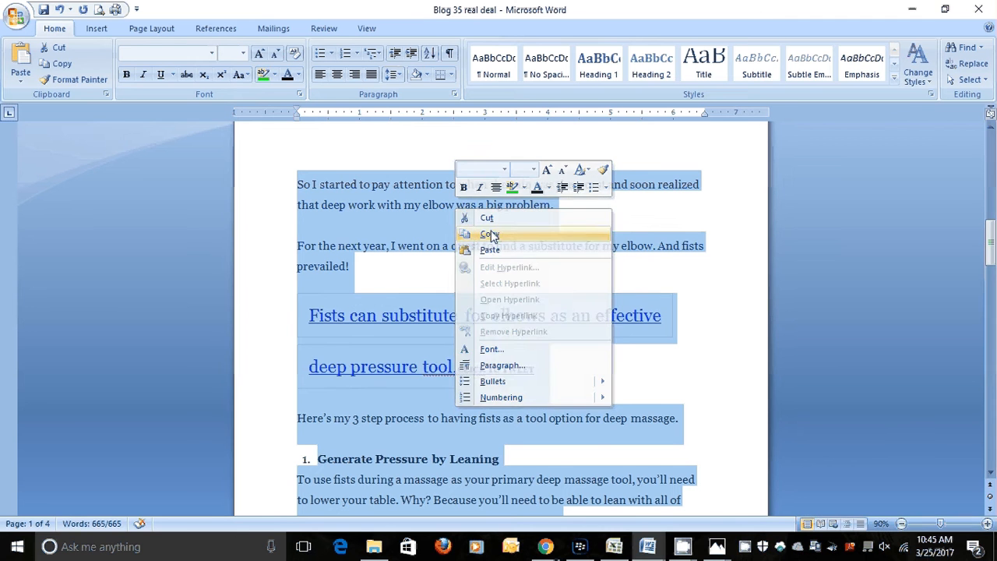
{"action": "left_click", "coordinate": [489, 234]}
Switch back to the new WordPress post in Chrome and paste the copied article into its body
{"action": "left_click", "coordinate": [546, 547]}
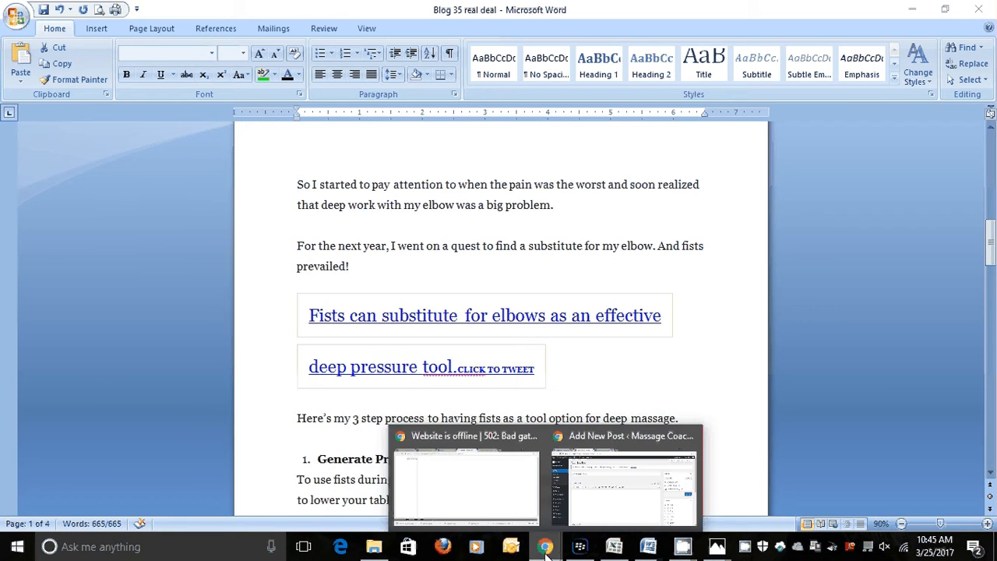
{"action": "left_click", "coordinate": [604, 515]}
{"action": "left_click", "coordinate": [162, 297]}
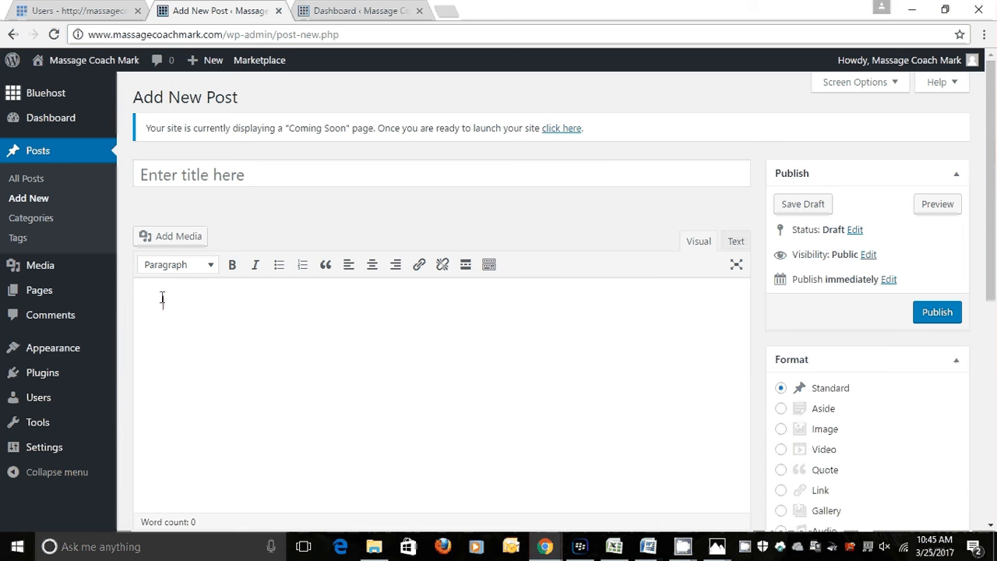
{"action": "right_click", "coordinate": [161, 297]}
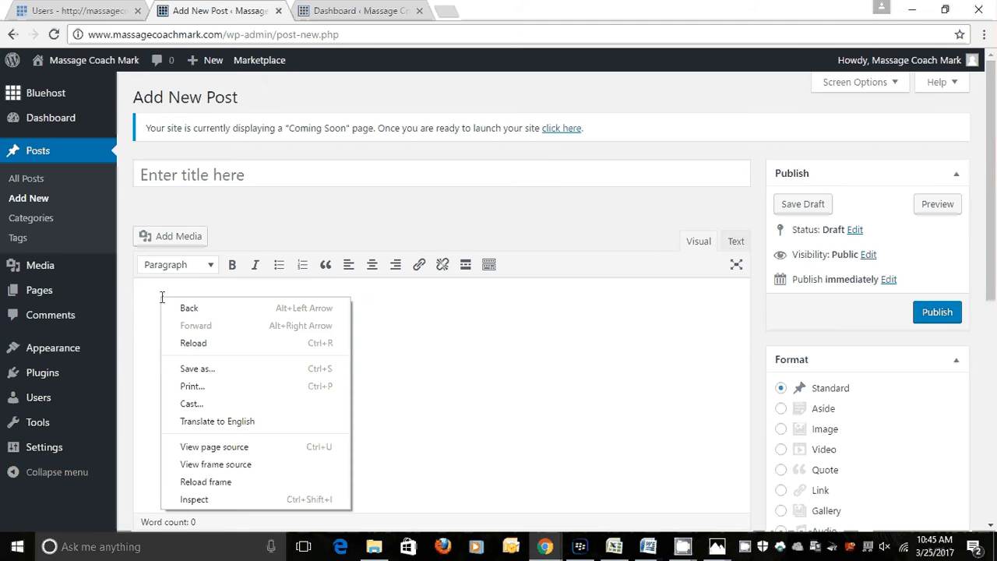
{"action": "left_click", "coordinate": [152, 294]}
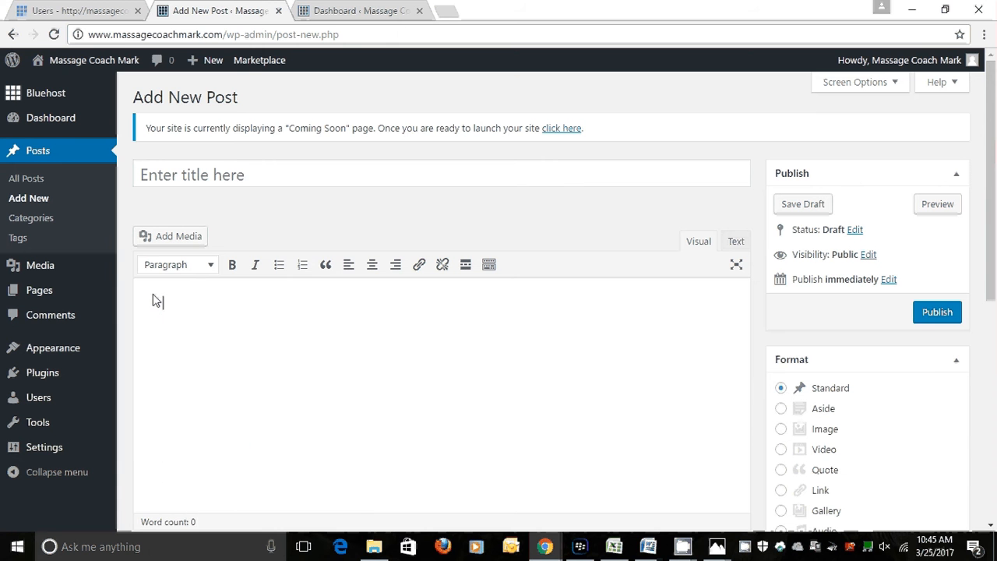
{"action": "right_click", "coordinate": [189, 311]}
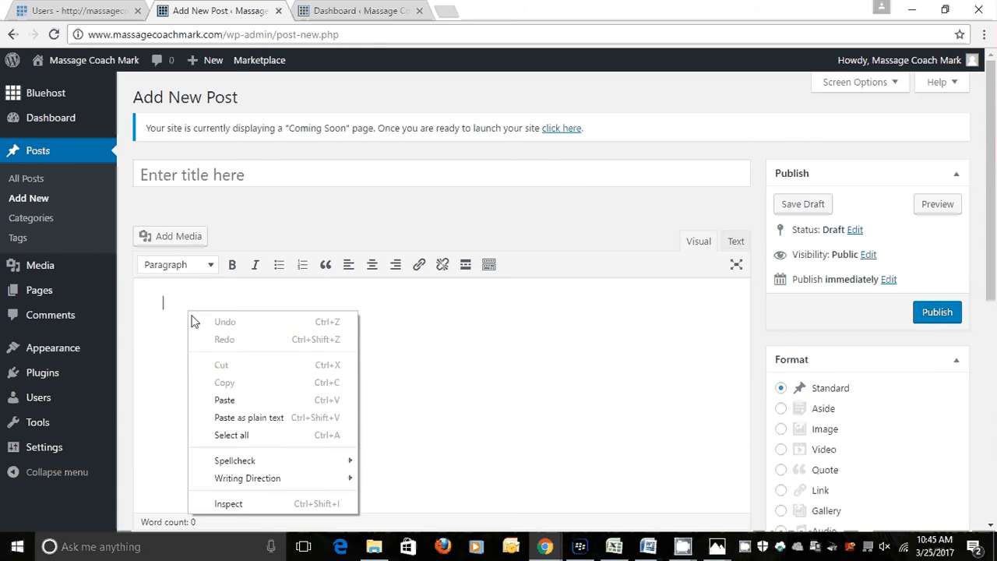
{"action": "left_click", "coordinate": [238, 402]}
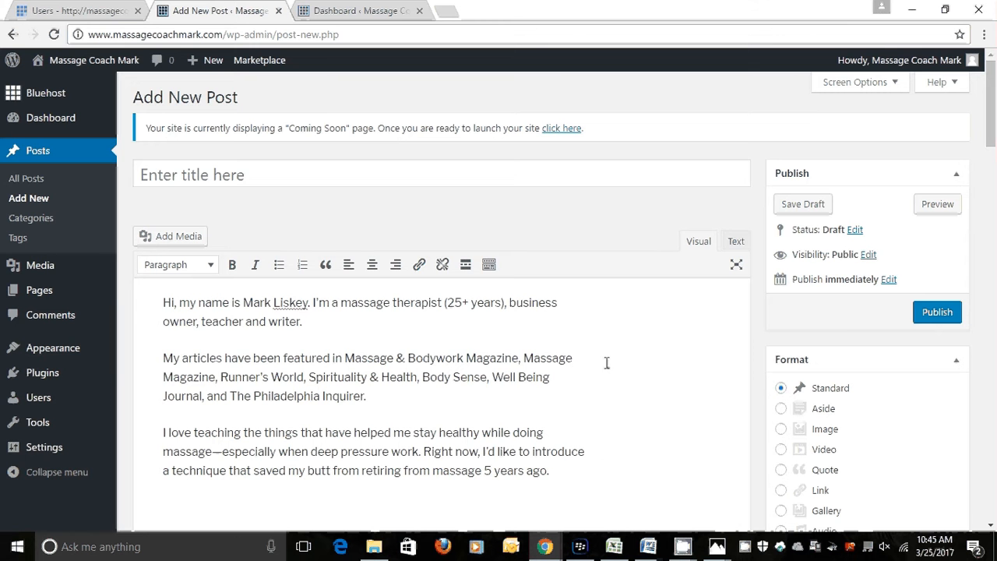
{"action": "left_click_drag", "start_coordinate": [995, 97], "coordinate": [995, 74]}
{"action": "left_click_drag", "start_coordinate": [374, 359], "coordinate": [381, 359]}
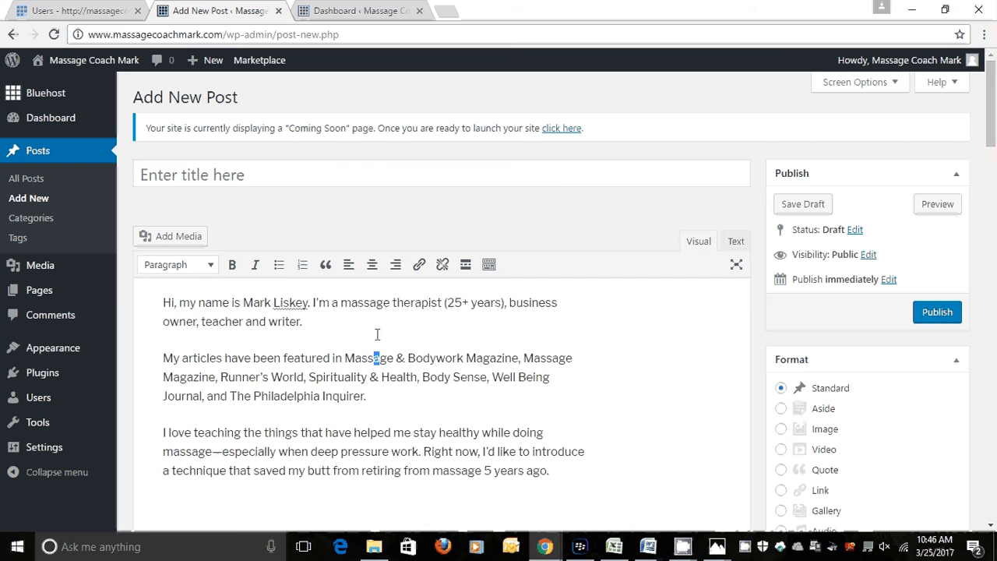
{"action": "left_click", "coordinate": [338, 327]}
{"action": "type", "text": "fhfh"}
{"action": "key", "text": "BackSpace"}
{"action": "key", "text": "BackSpace"}
{"action": "key", "text": "BackSpace"}
{"action": "key", "text": "BackSpace"}
{"action": "key", "text": "BackSpace"}
Switch to the Word document Blog 35 real deal and look up the article's title near its beginning
{"action": "left_click", "coordinate": [648, 548]}
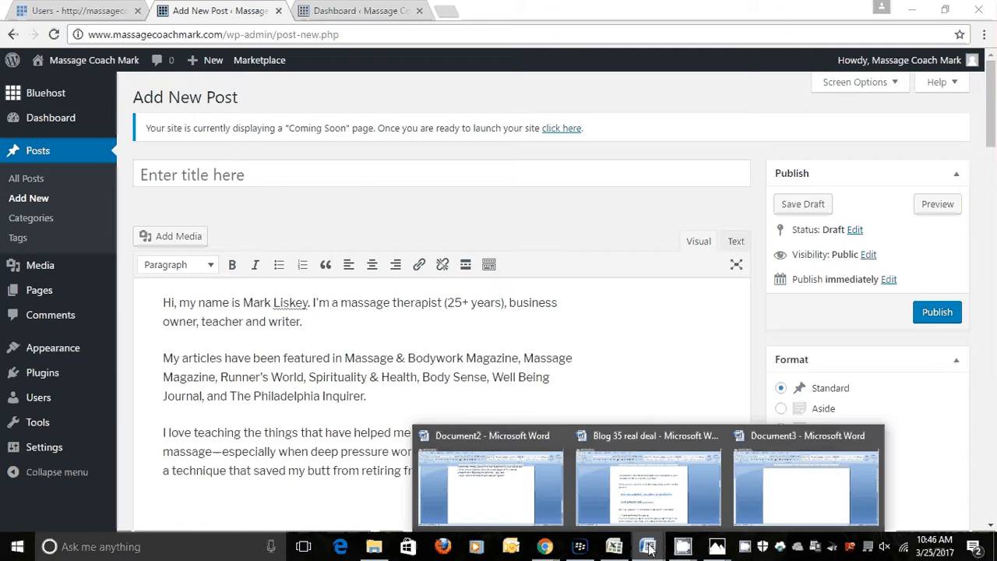
{"action": "left_click", "coordinate": [673, 479]}
{"action": "left_click", "coordinate": [611, 369]}
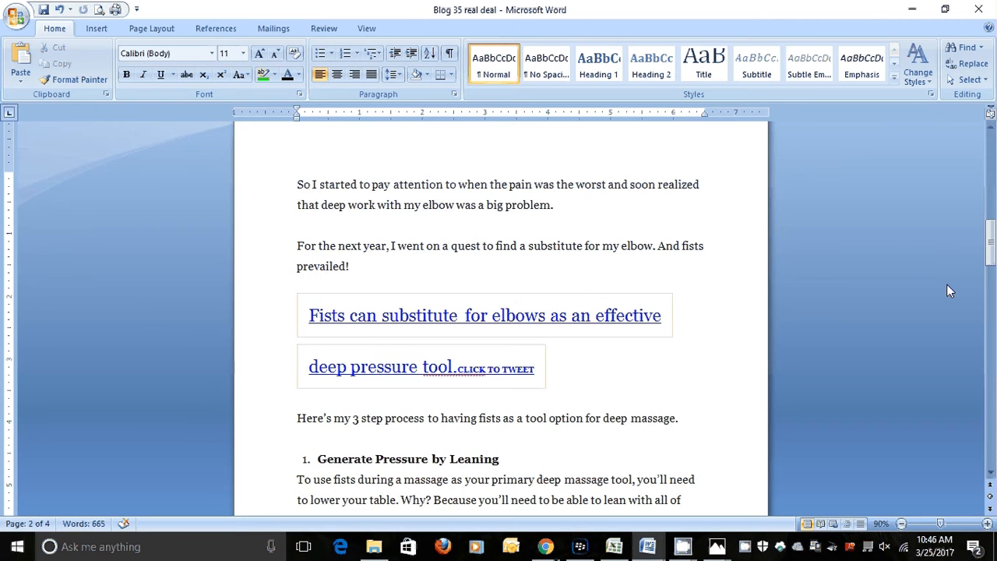
{"action": "left_click_drag", "start_coordinate": [993, 251], "coordinate": [992, 134]}
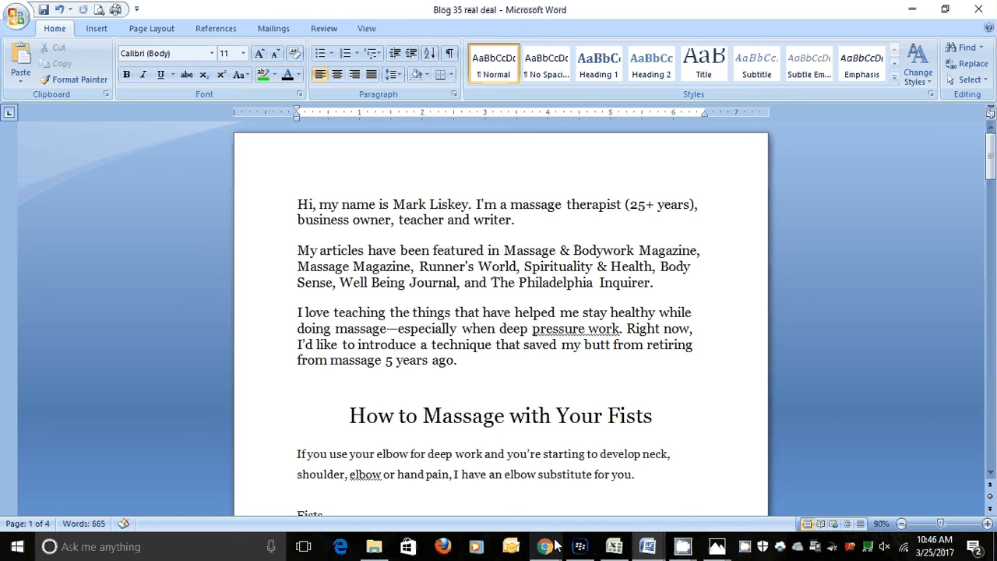
Switch back to the new WordPress post in Chrome and enter the title How to Massage With Your Fists
{"action": "mouse_move", "coordinate": [544, 551]}
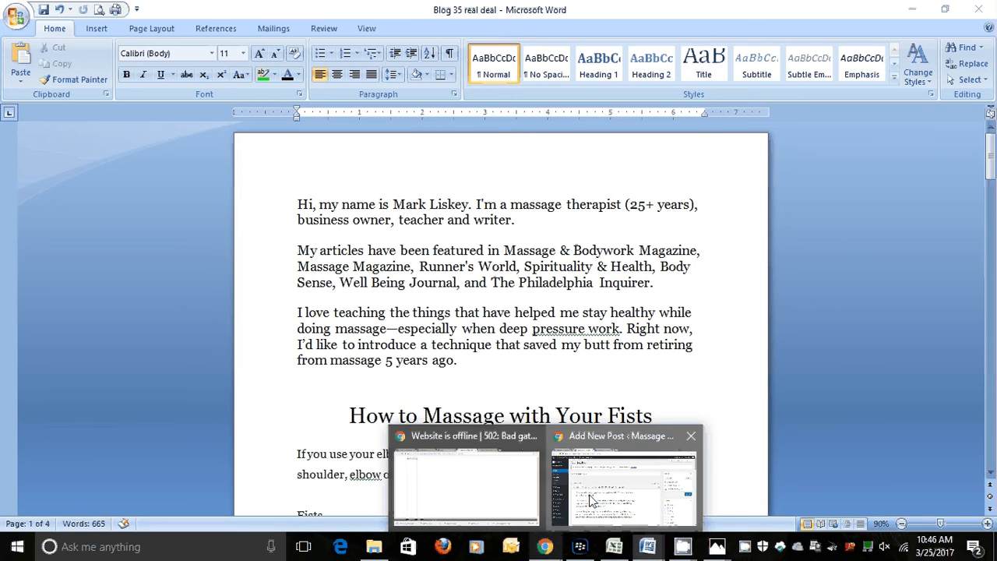
{"action": "left_click", "coordinate": [624, 479]}
{"action": "left_click", "coordinate": [167, 177]}
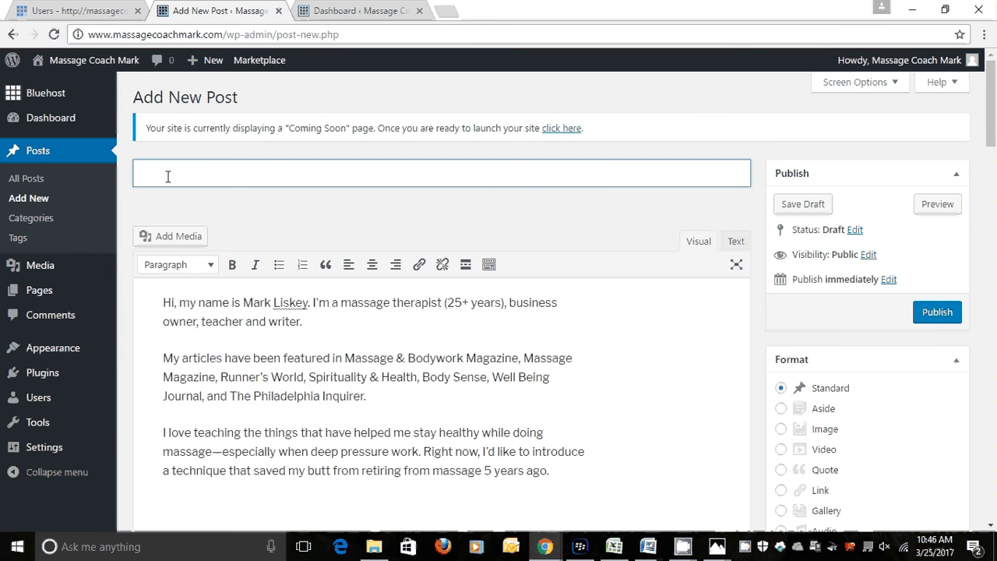
{"action": "type", "text": "Ho"}
{"action": "type", "text": "w to Massa"}
{"action": "type", "text": "ge i"}
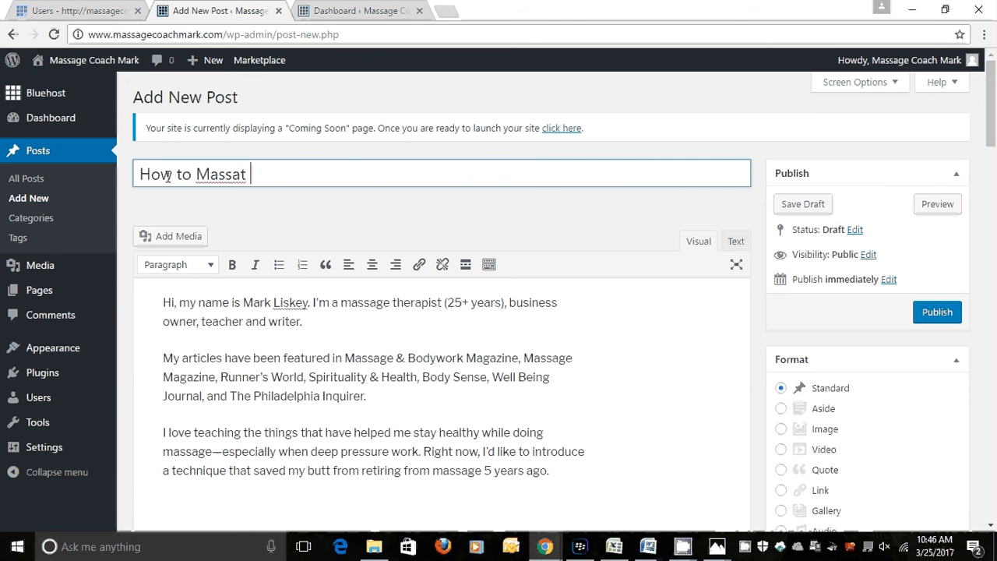
{"action": "type", "text": "th"}
{"action": "key", "text": "BackSpace"}
{"action": "key", "text": "BackSpace"}
{"action": "type", "text": "With"}
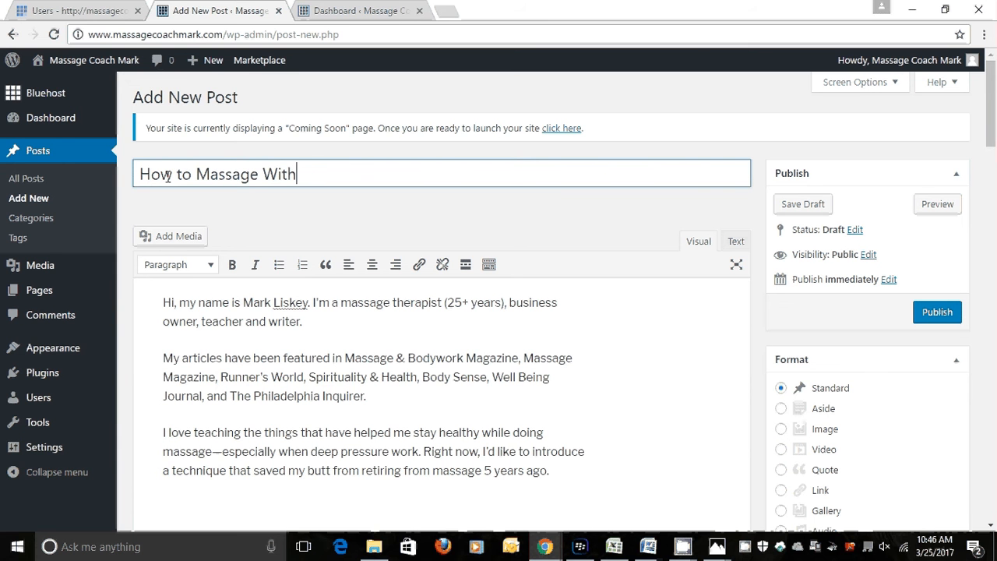
{"action": "type", "text": " Your Fists"}
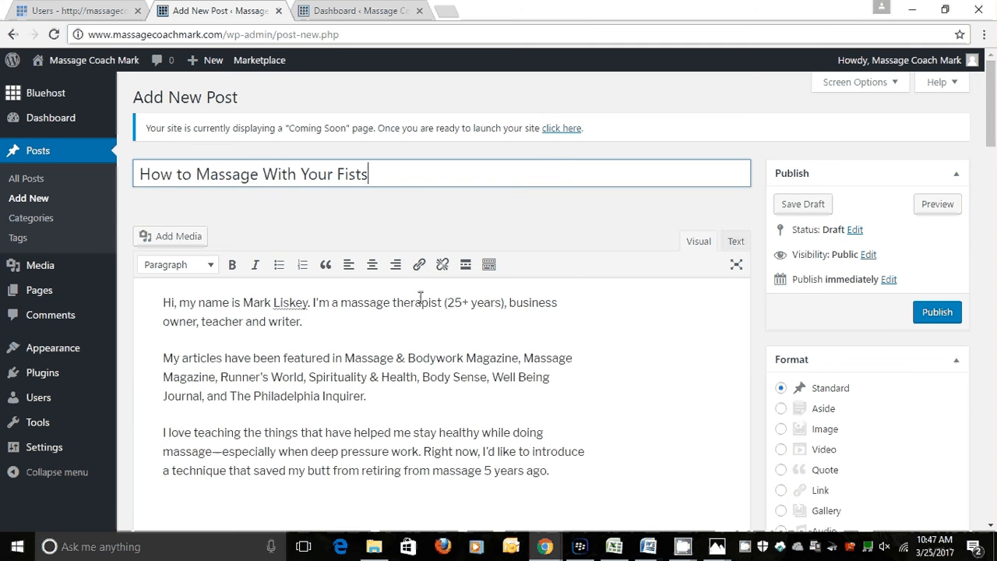
Preview the draft post, look over its title and opening paragraphs, and return to the post editor
{"action": "left_click", "coordinate": [925, 212]}
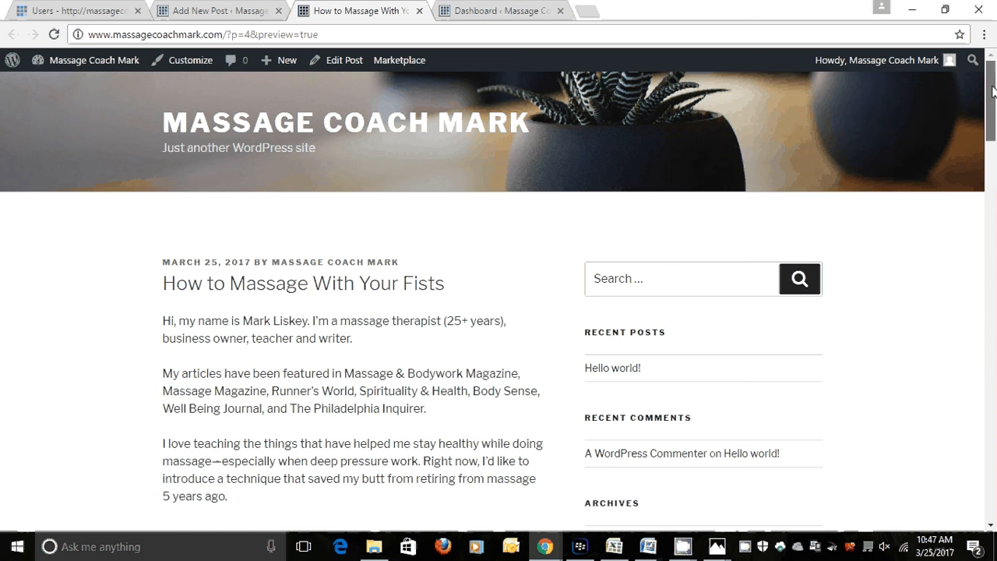
{"action": "left_click_drag", "start_coordinate": [993, 91], "coordinate": [991, 114]}
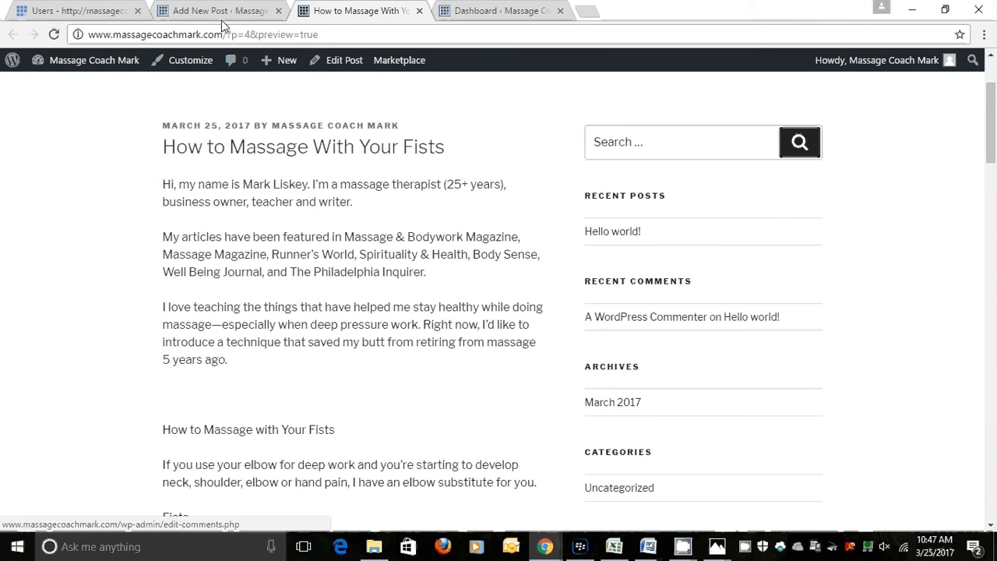
{"action": "left_click", "coordinate": [193, 15]}
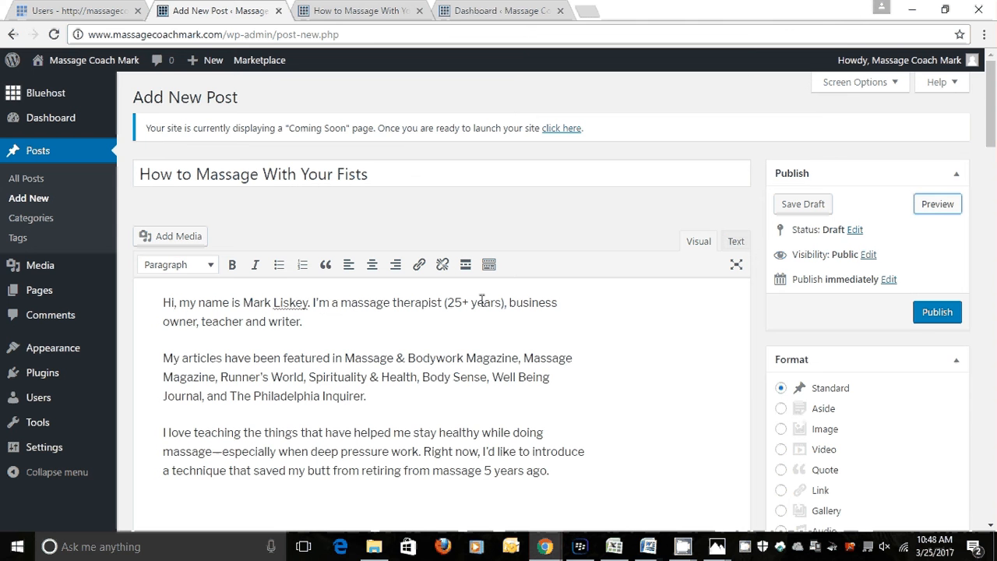
Publish the post and launch the site to replace its Coming Soon page
{"action": "left_click", "coordinate": [926, 314]}
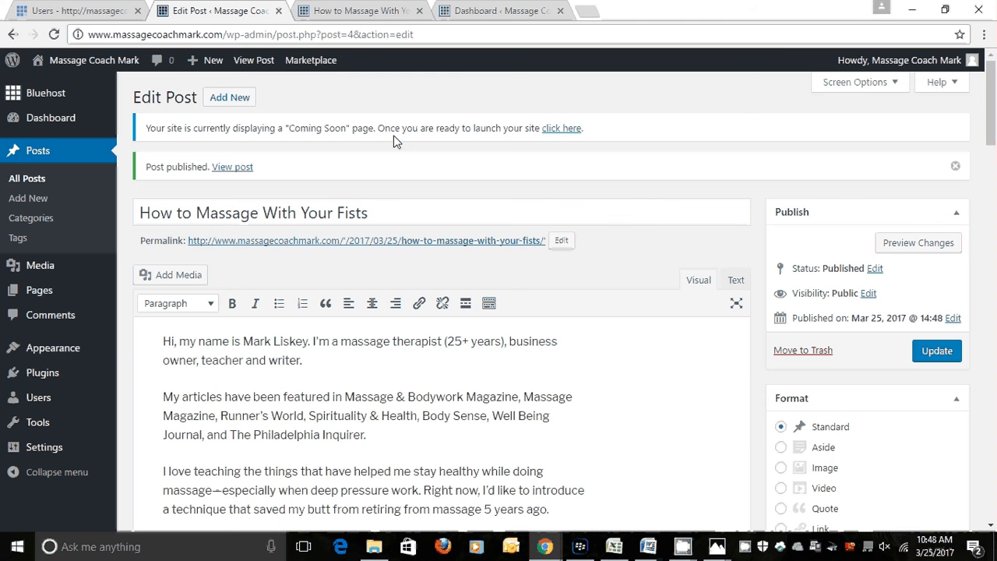
{"action": "left_click", "coordinate": [560, 130]}
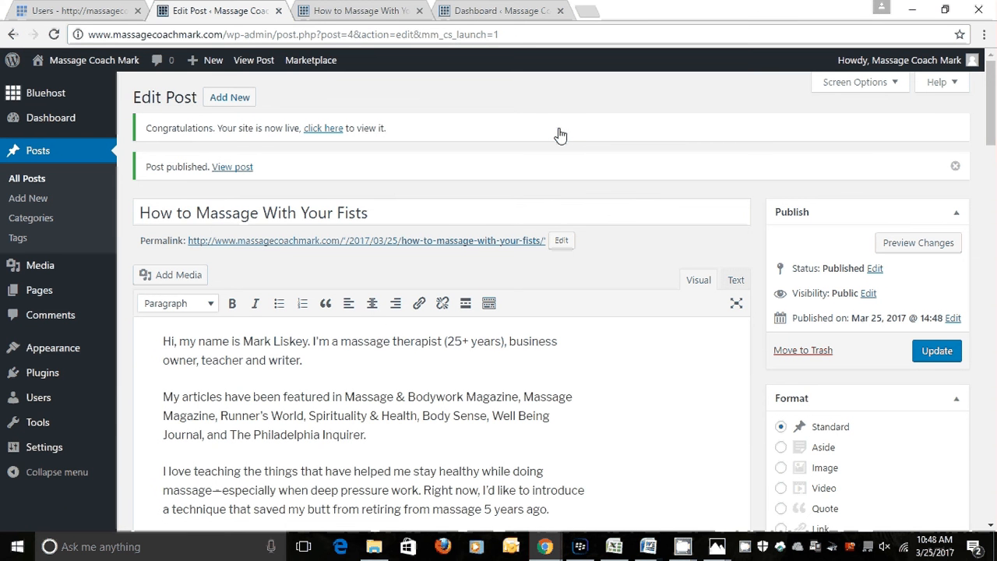
View the published post from the editor, and check the live site's home page for the new post
{"action": "left_click", "coordinate": [231, 168]}
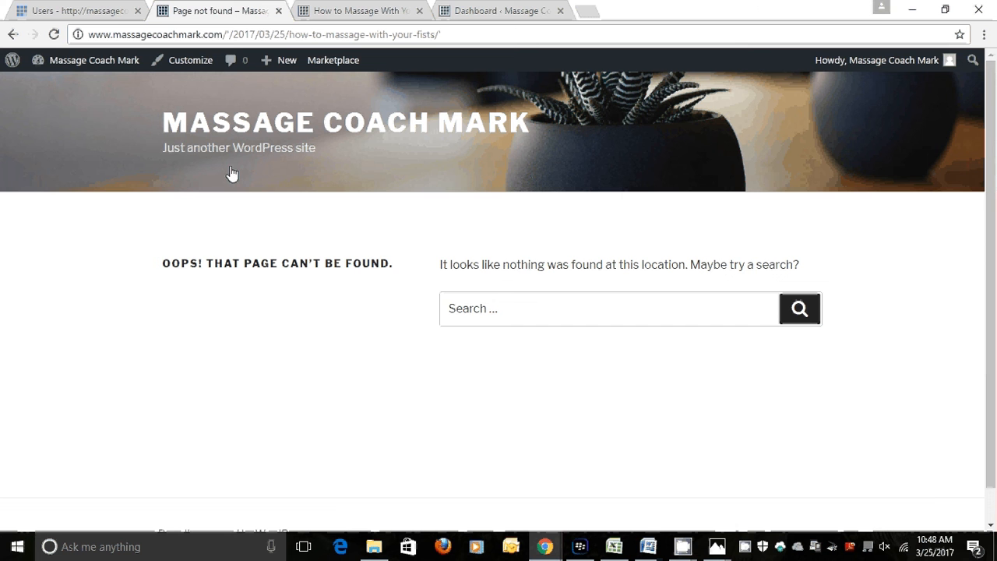
{"action": "left_click", "coordinate": [11, 35]}
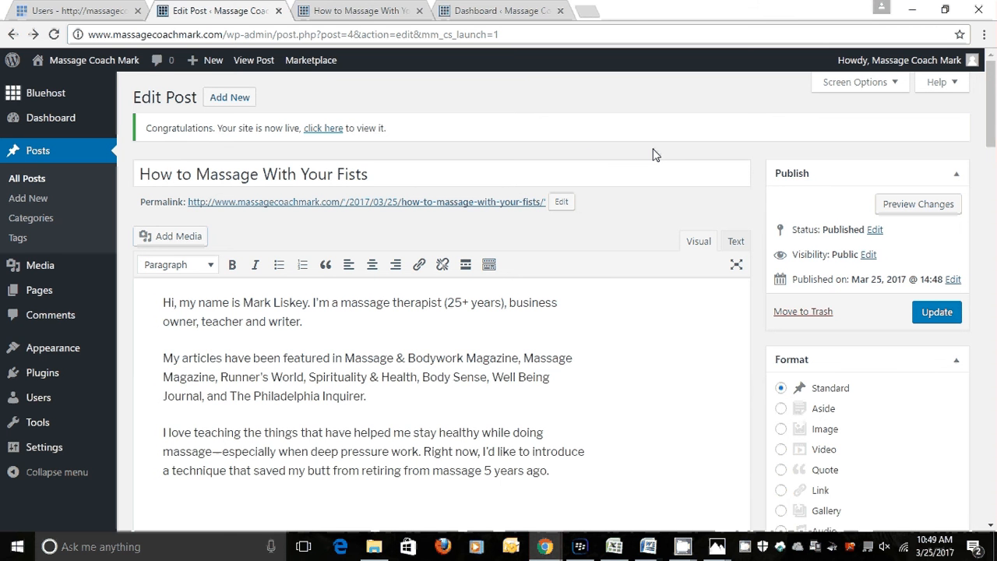
{"action": "left_click", "coordinate": [328, 137]}
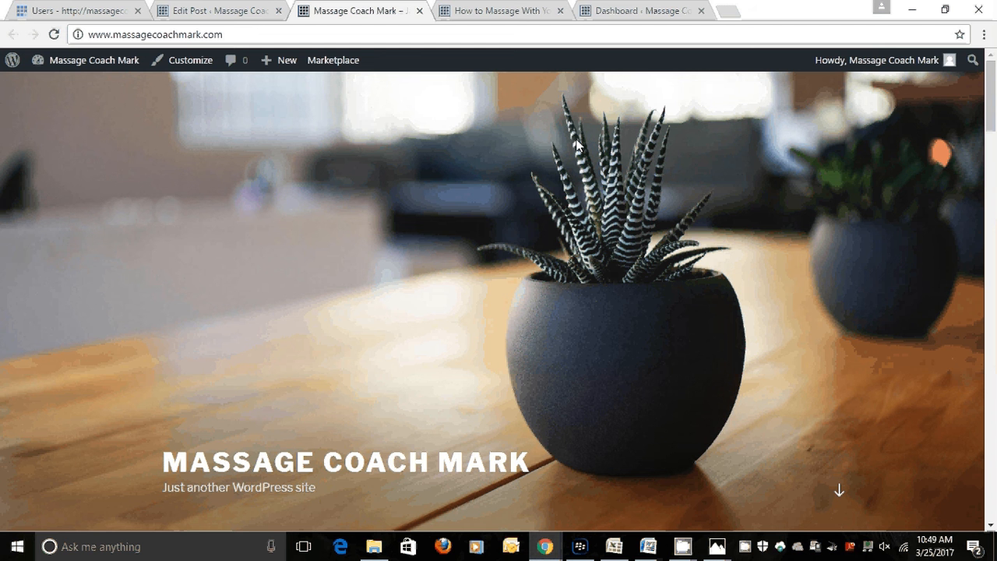
{"action": "left_click_drag", "start_coordinate": [992, 117], "coordinate": [974, 148]}
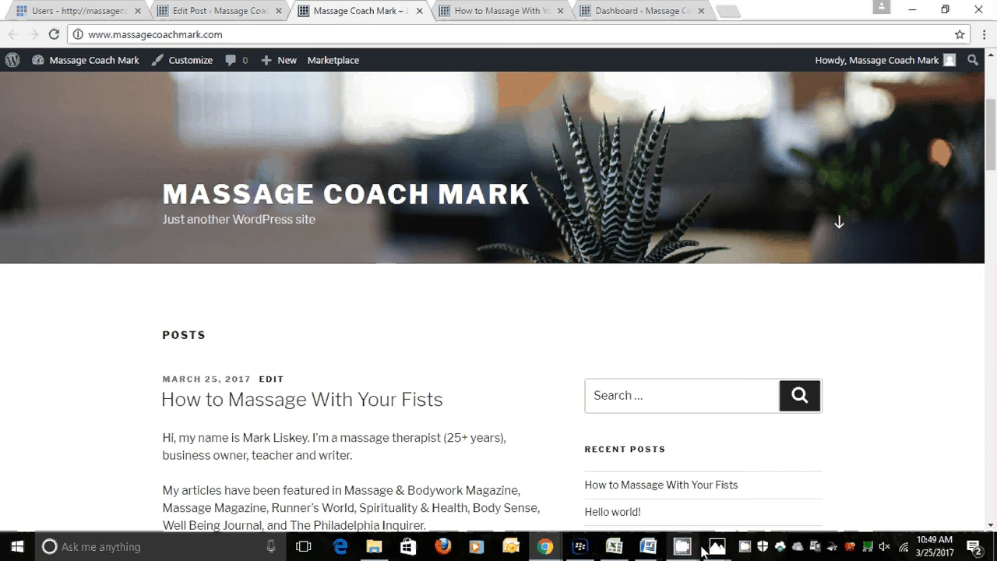
{"action": "mouse_move", "coordinate": [715, 550]}
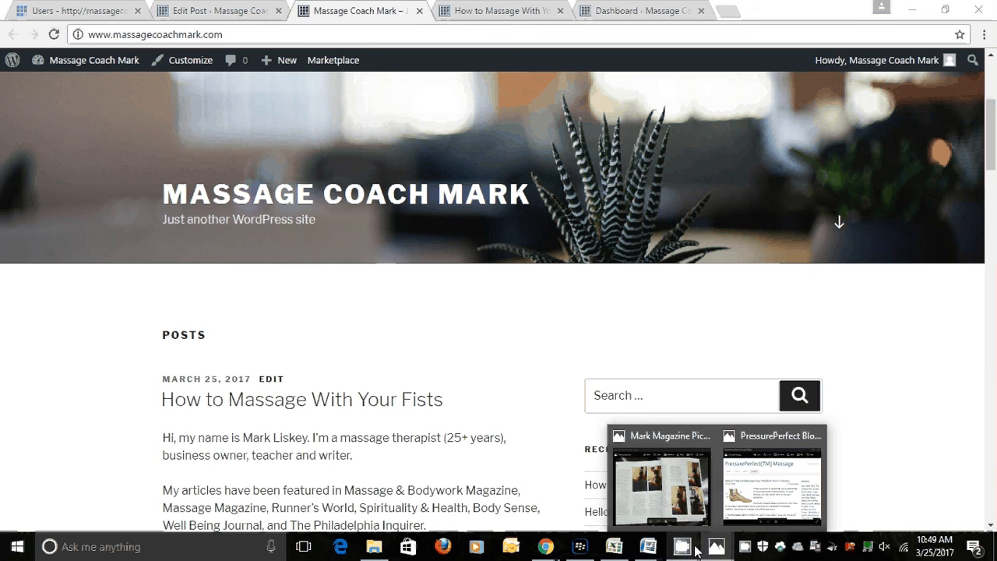
{"action": "mouse_move", "coordinate": [660, 495]}
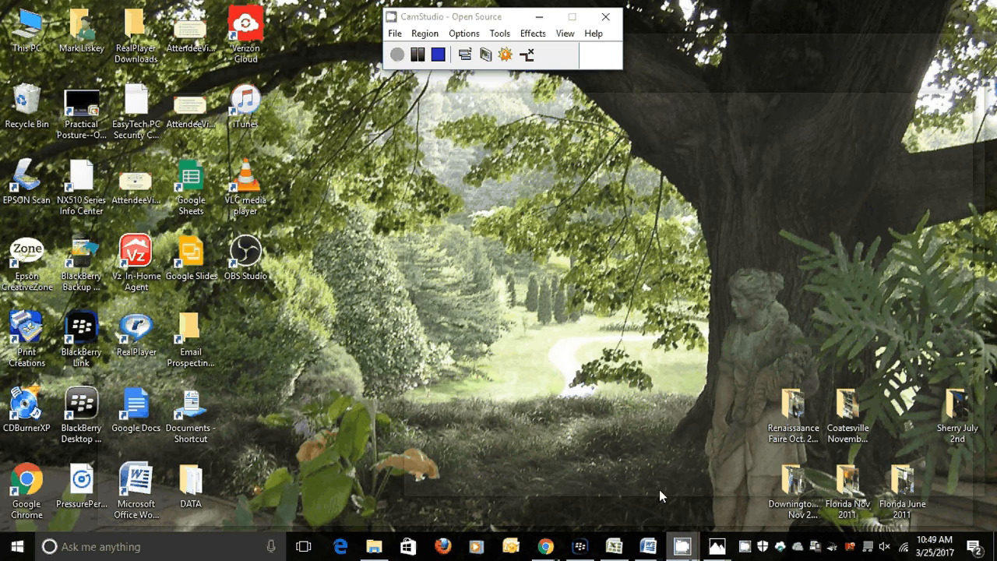
{"action": "left_click", "coordinate": [660, 489]}
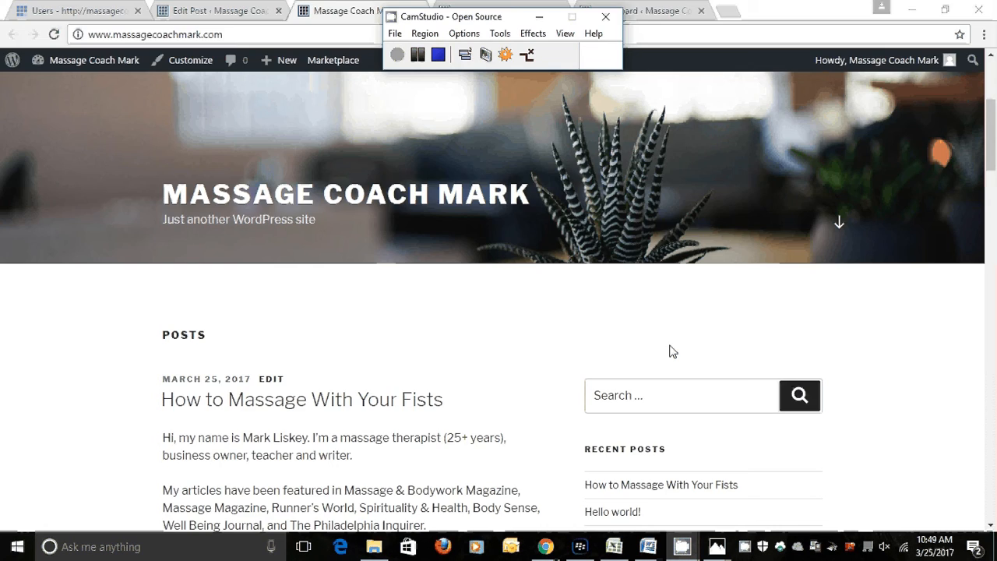